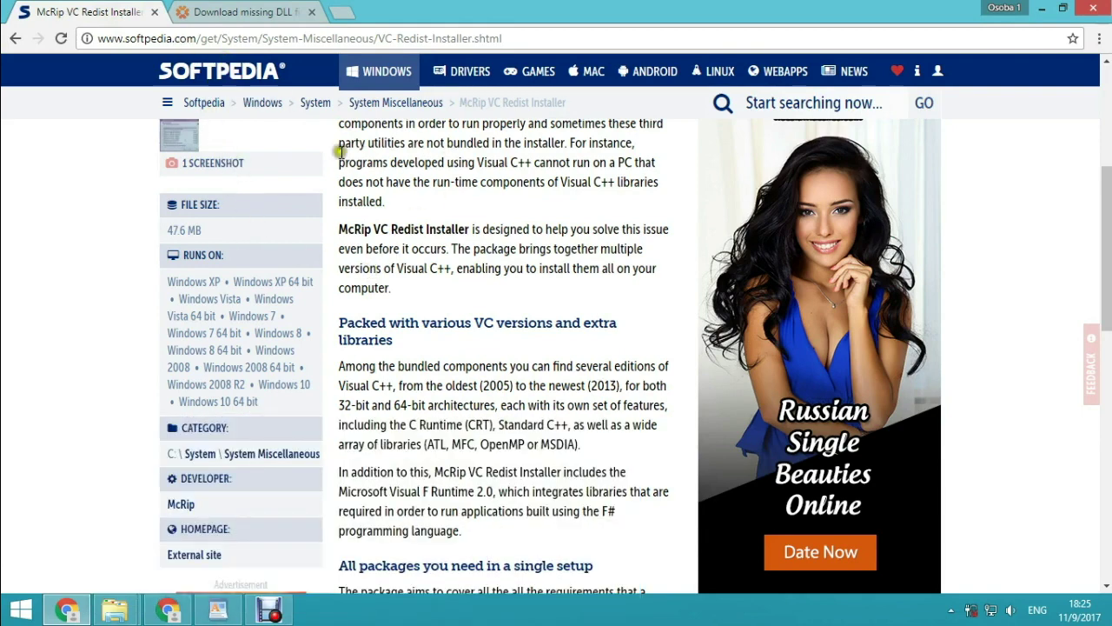
Step: Download VC_RedistInstaller.exe via Softpedia Secure Download (US) and save it to the desktop
scroll(383, 201, up, 2)
scroll(385, 199, up, 2)
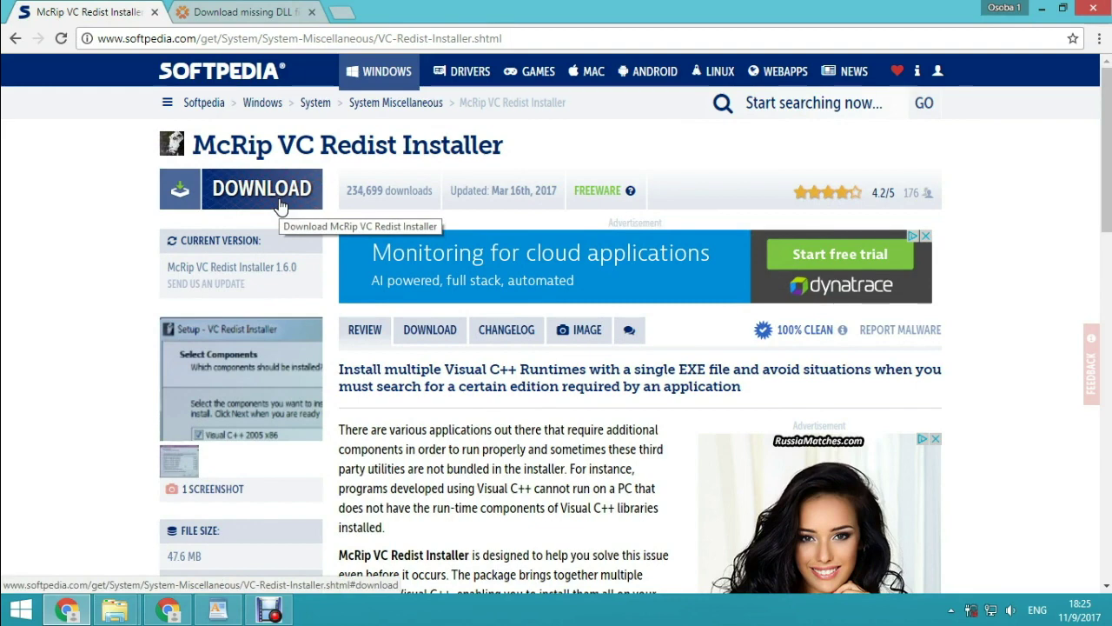
click(280, 205)
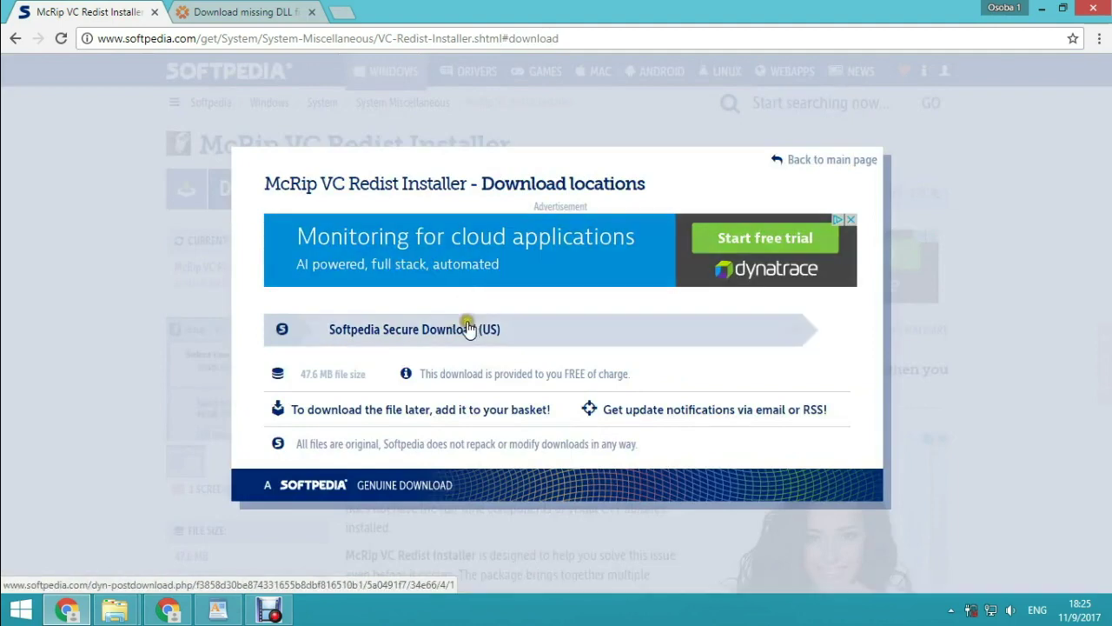
click(443, 344)
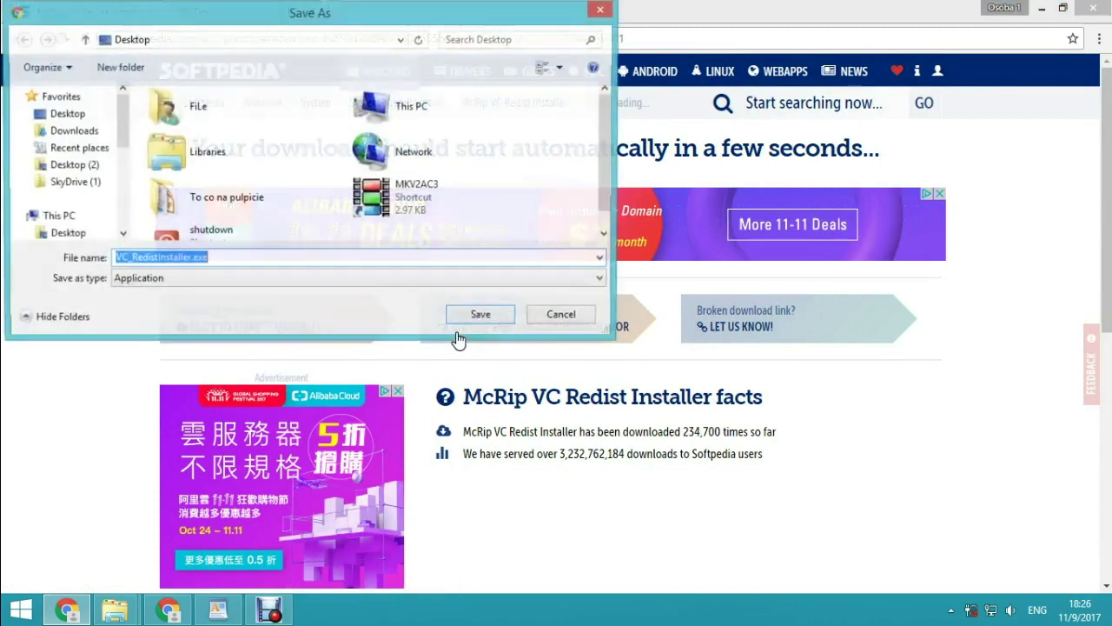
click(479, 318)
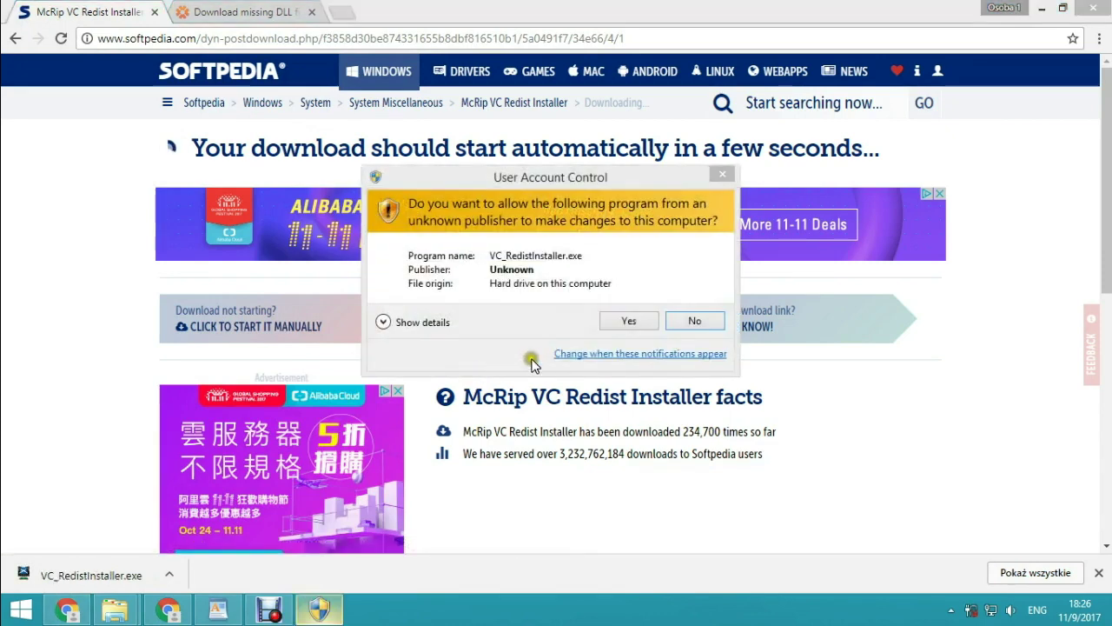
Step: Allow the installer, keep all Visual C++ runtimes selected, reach Ready to Install, then cancel
click(627, 322)
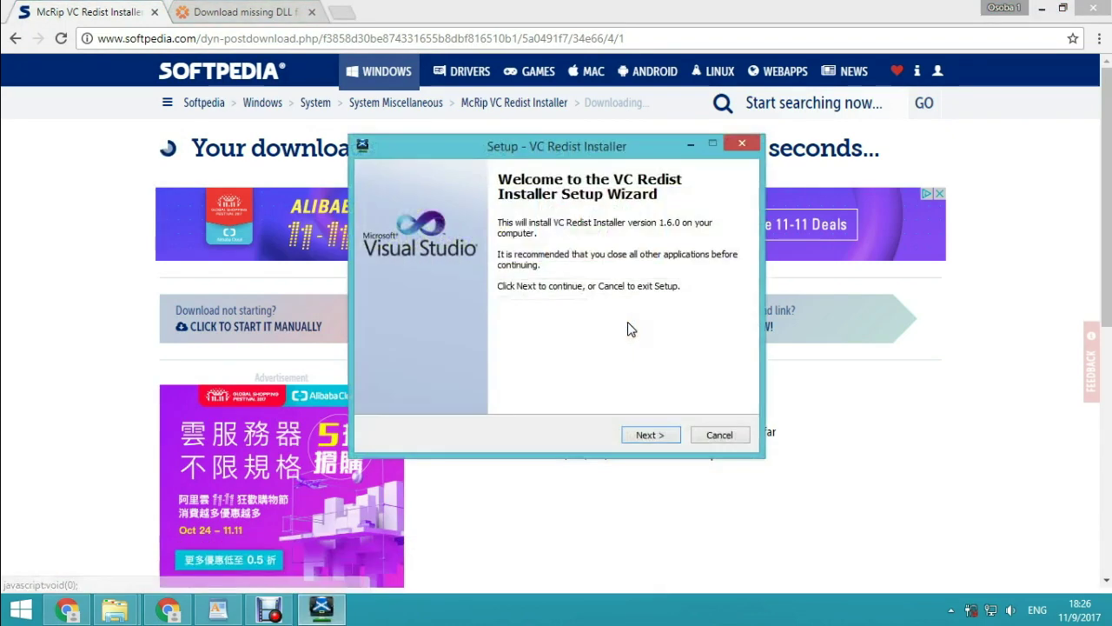
click(653, 419)
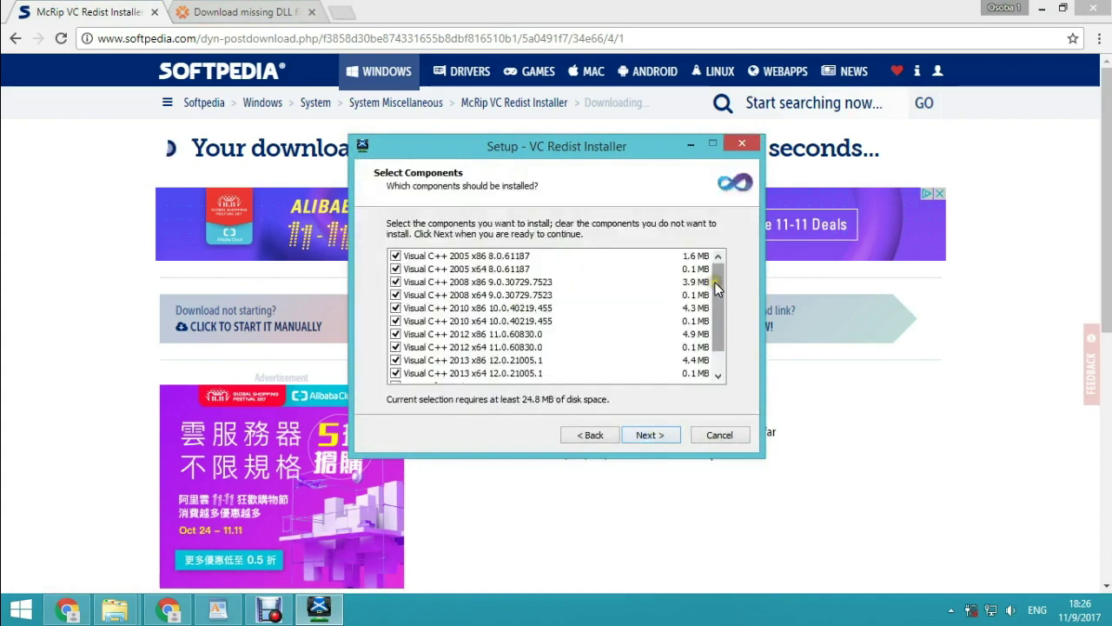
drag(714, 282, 715, 317)
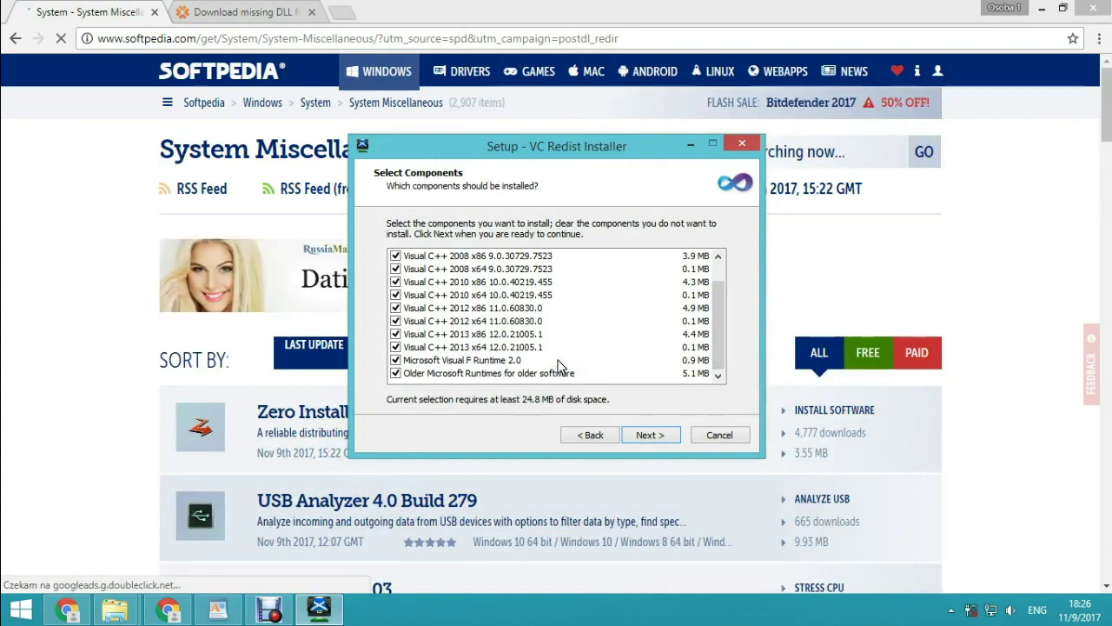
click(648, 436)
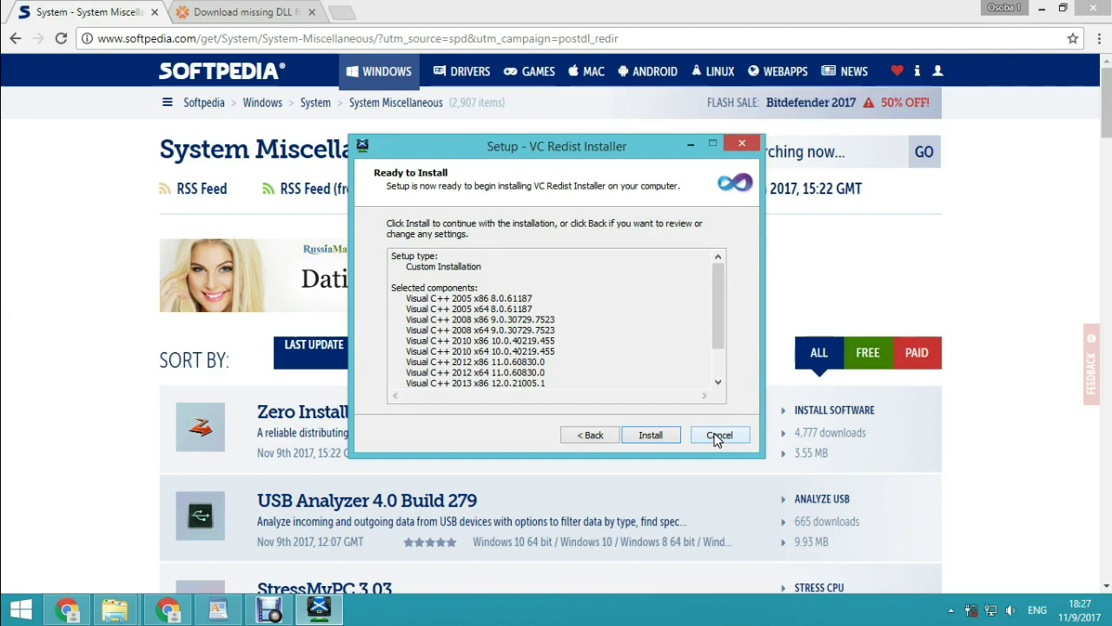
click(717, 437)
Step: Confirm exiting setup, then search DLL-files.com for MSVCR120.DLL
click(630, 382)
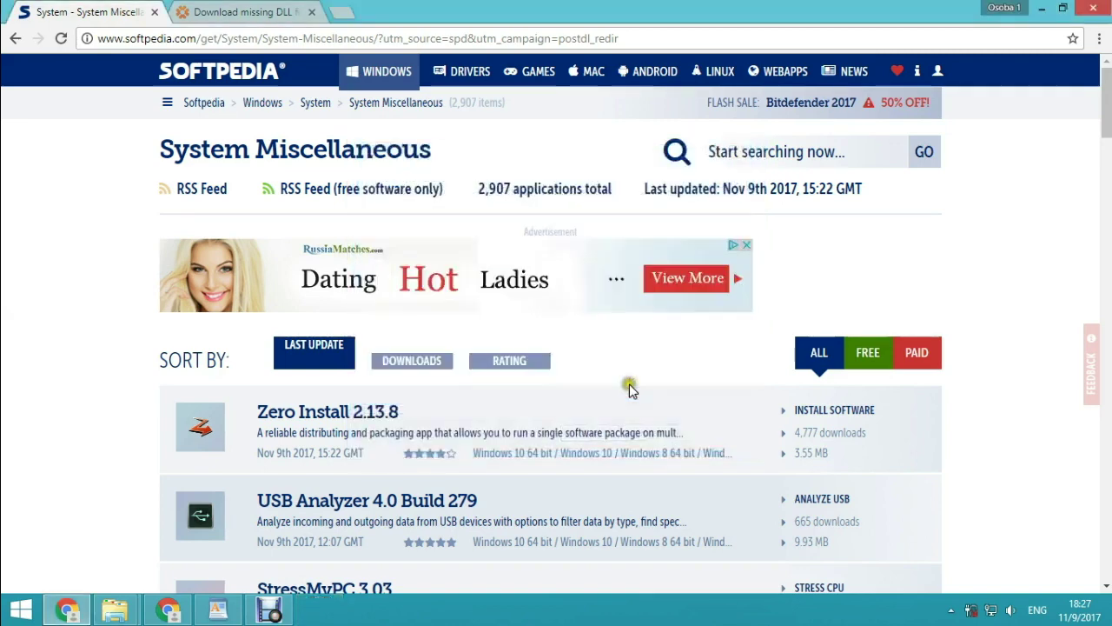
click(265, 13)
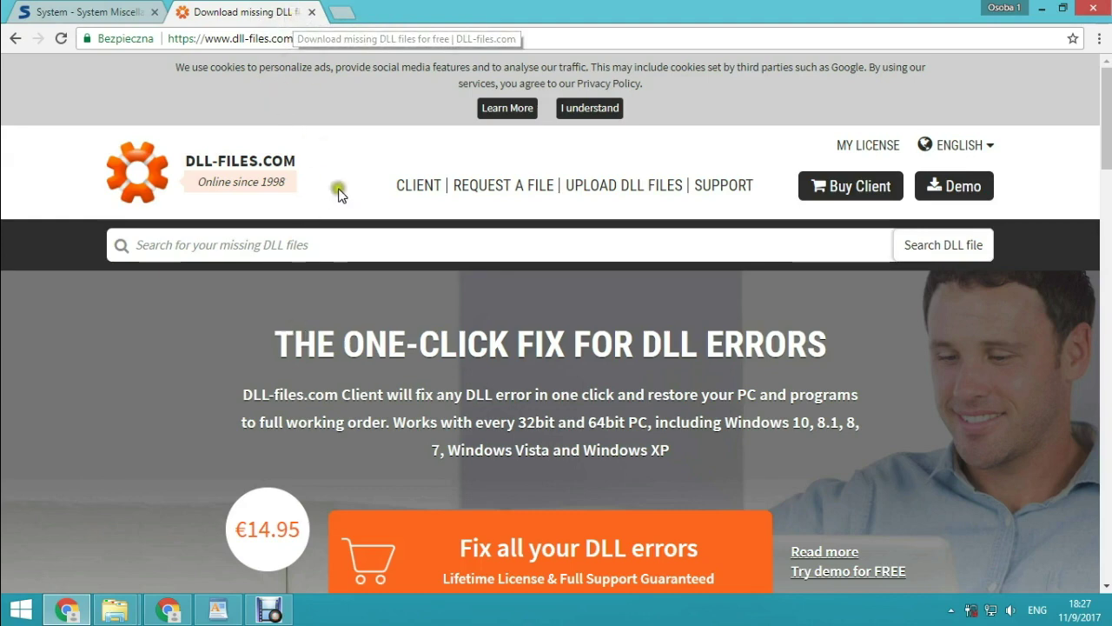
click(357, 246)
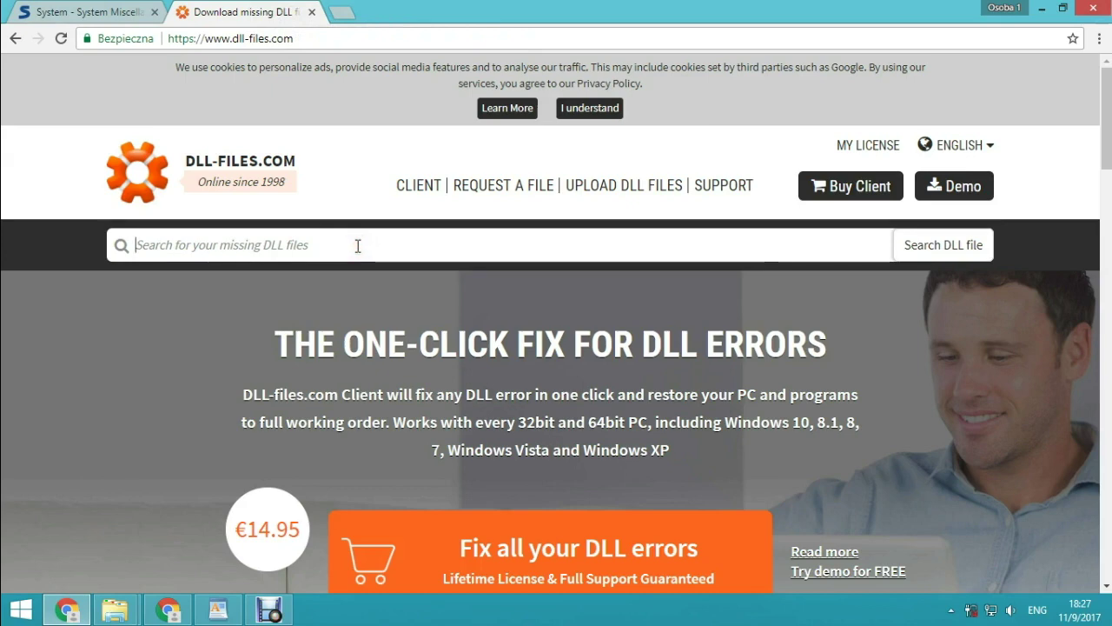
text(MSVCR120.DLL)
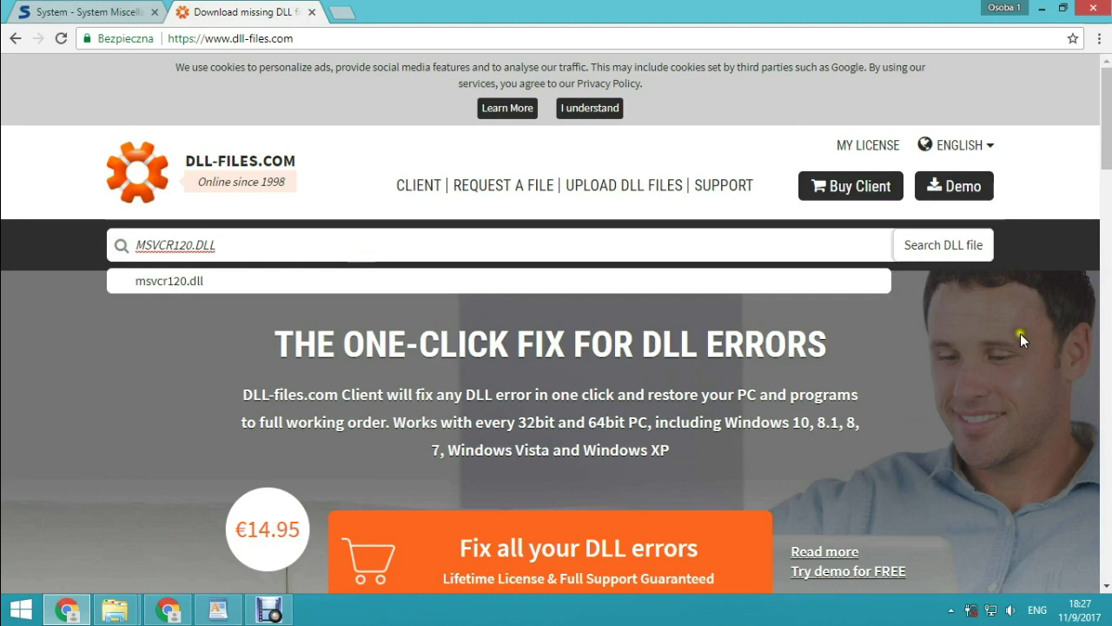
click(958, 246)
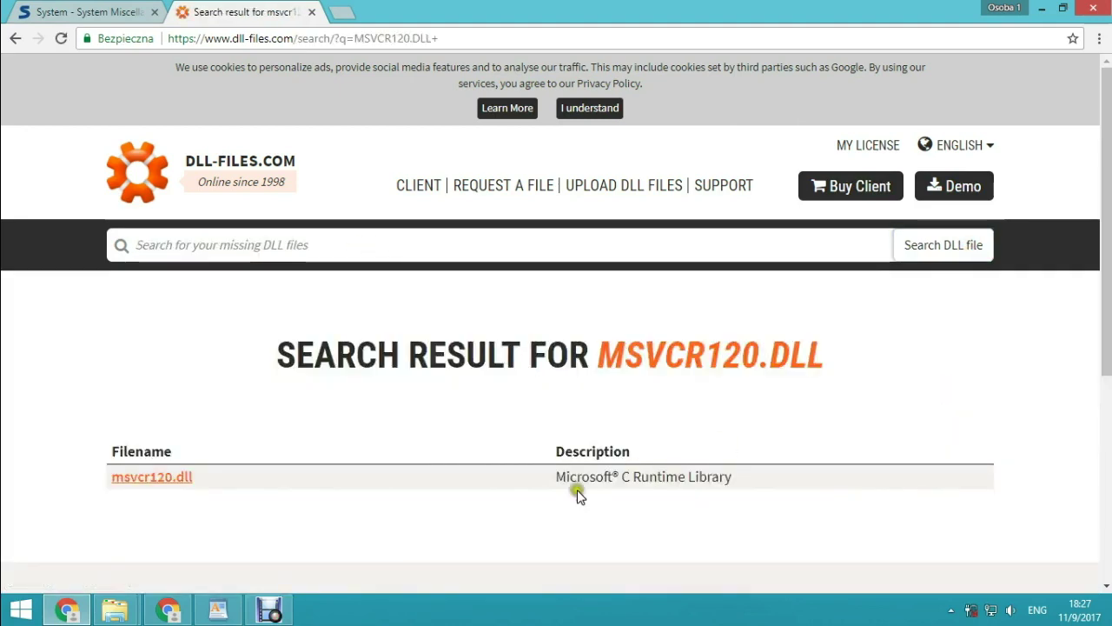
Step: Open the msvcr120.dll result and scroll to its 32-bit and 64-bit version downloads
click(146, 483)
scroll(452, 429, down, 3)
scroll(452, 429, down, 2)
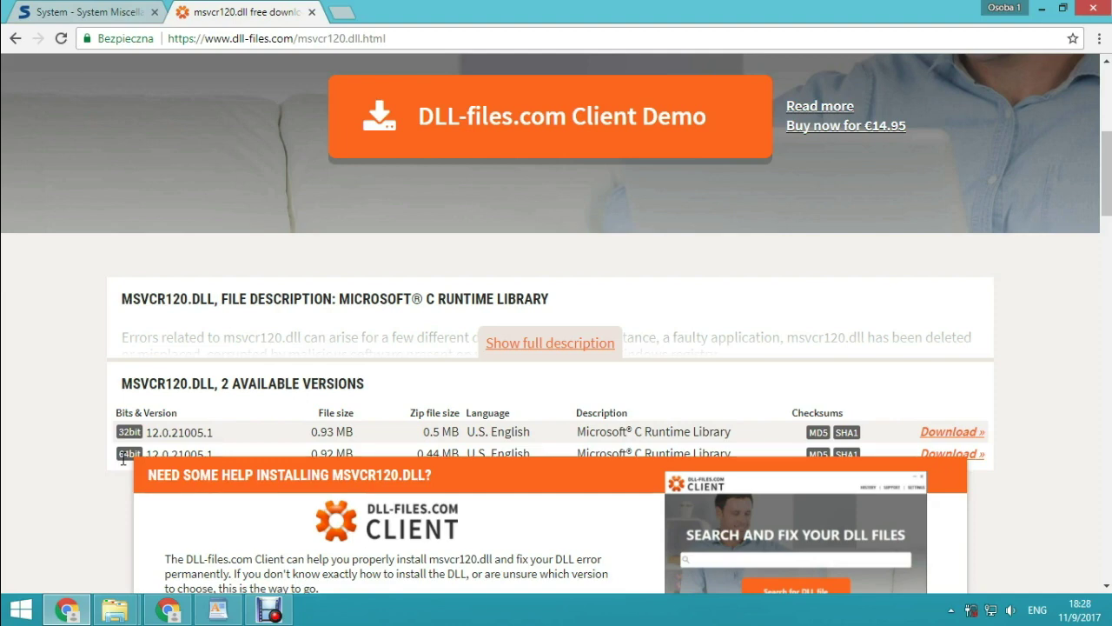
Step: Save the 32-bit msvcr120.zip to the Desktop and show it in its folder
click(954, 432)
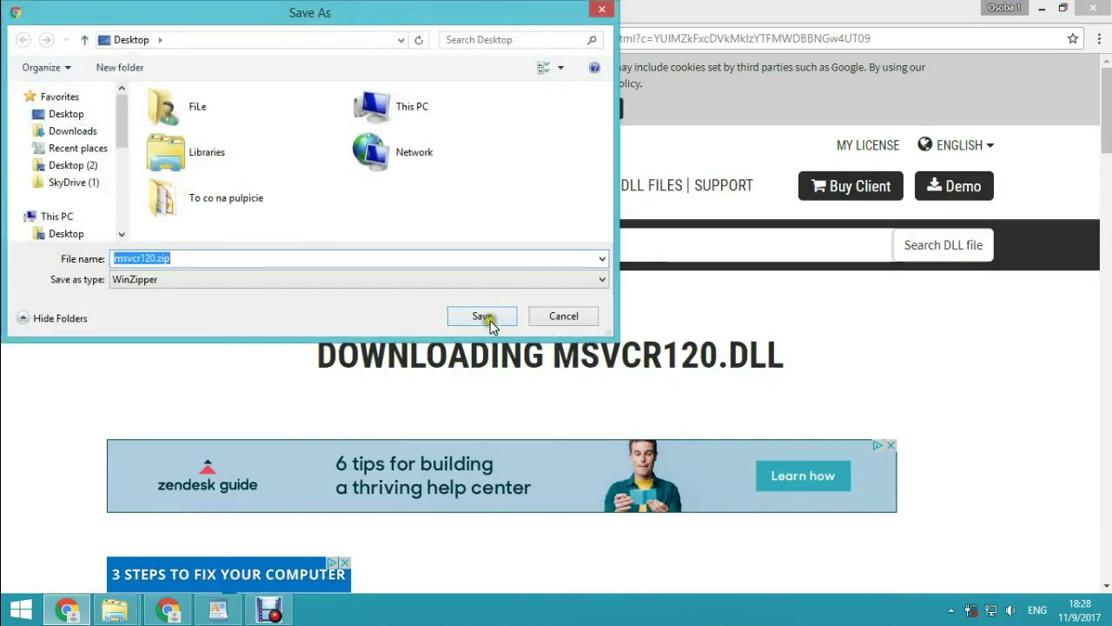
click(484, 316)
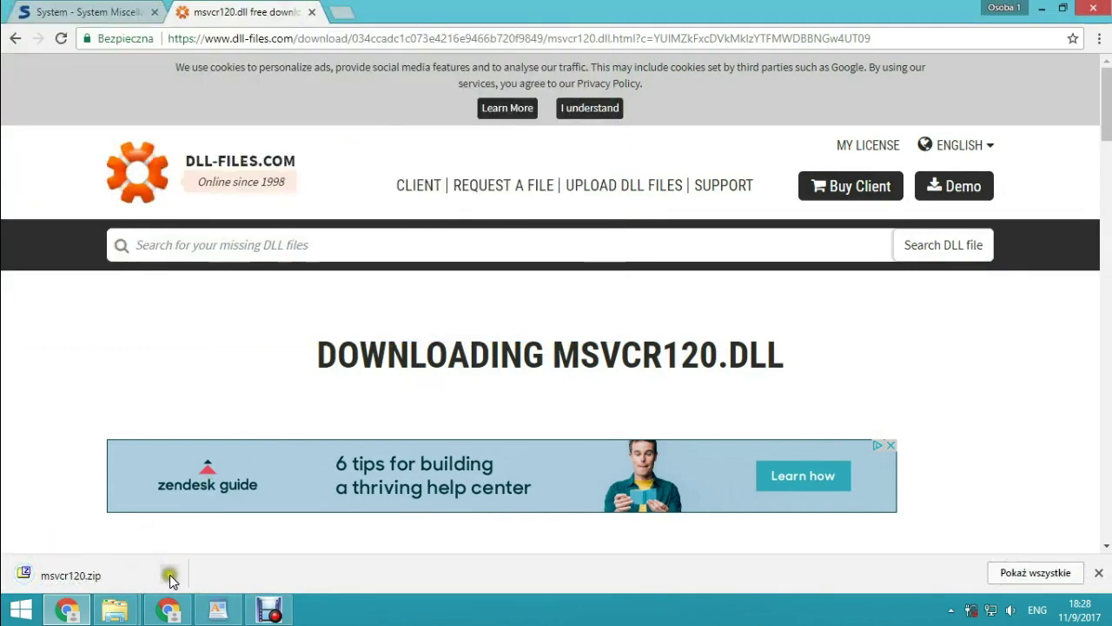
click(165, 573)
click(219, 516)
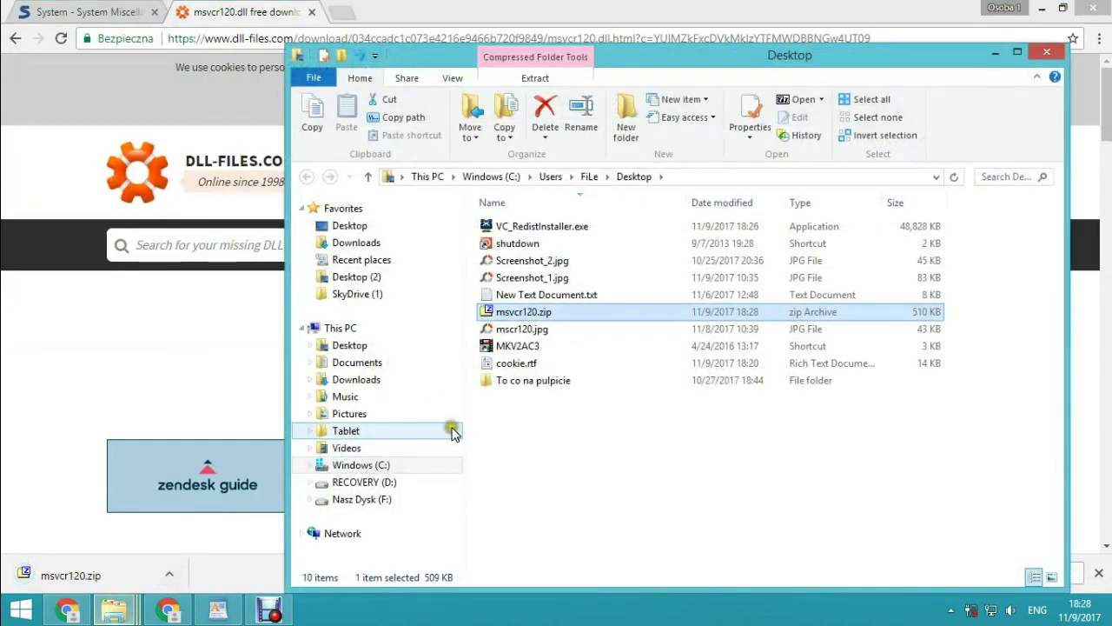
Step: Extract msvcr120.zip with 7-Zip into an msvcr120 folder and copy msvcr120.dll from it
right_click(522, 315)
mouse_move(608, 30)
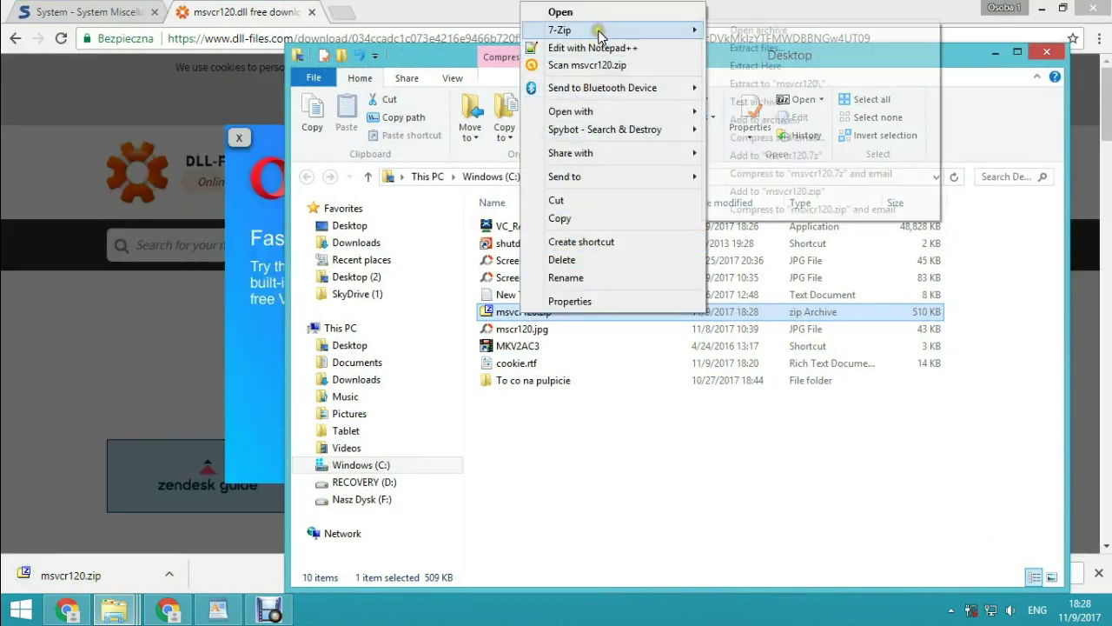
click(765, 84)
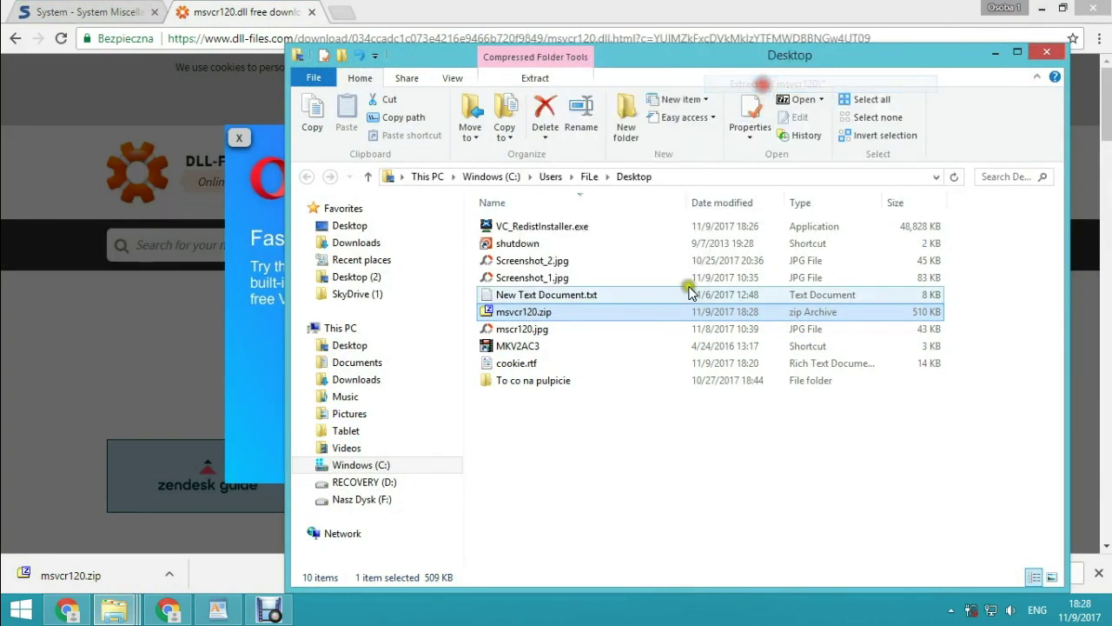
double_click(538, 398)
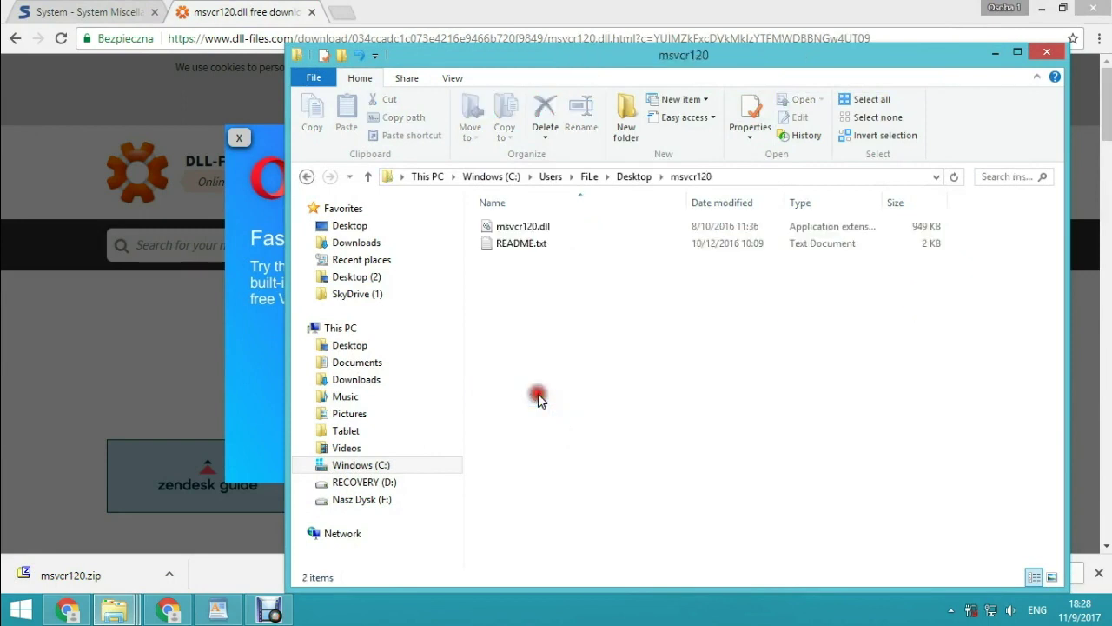
click(544, 229)
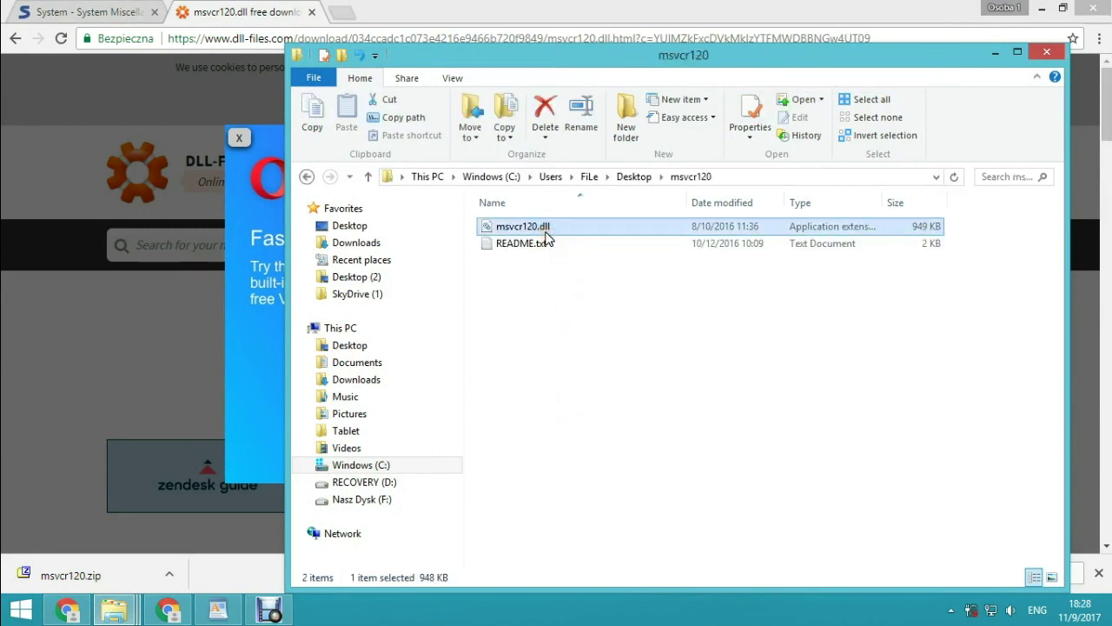
key(ctrl+c)
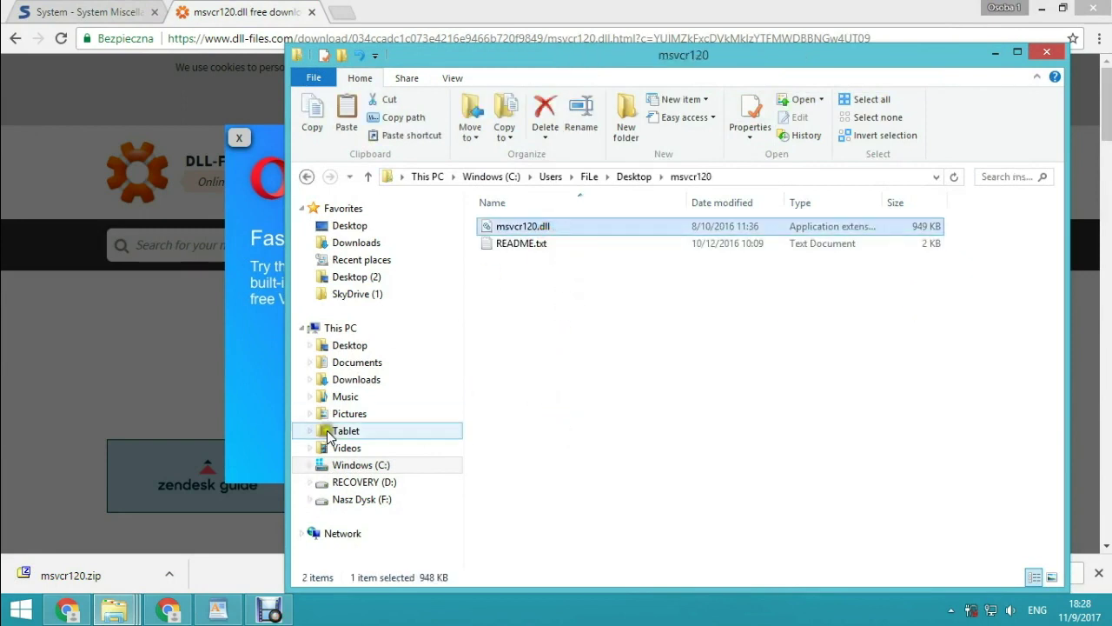
mouse_move(114, 609)
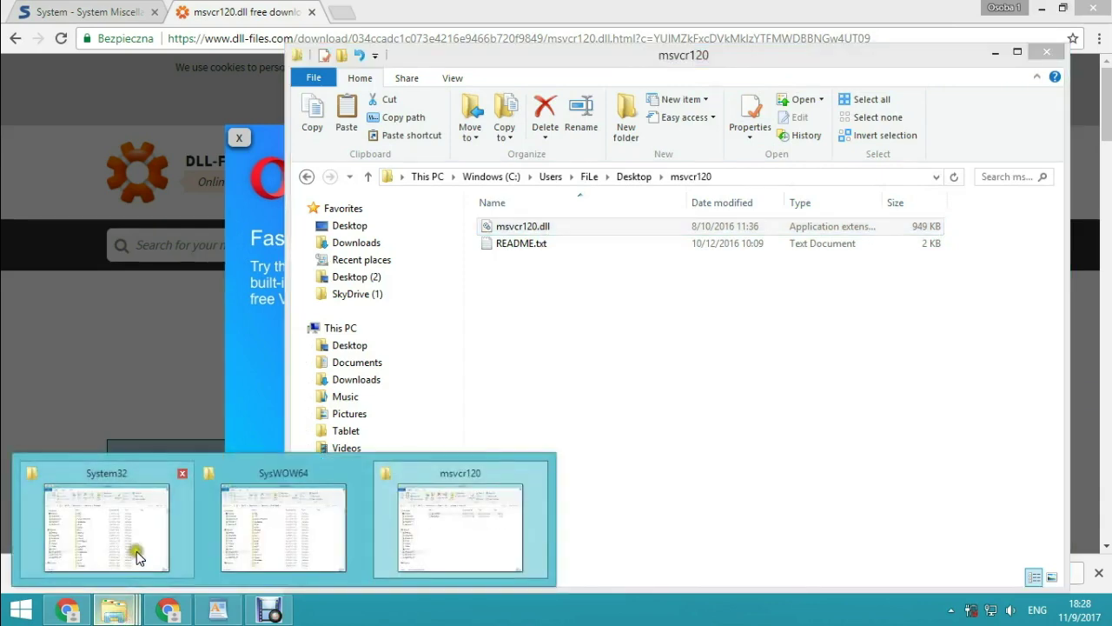
Step: Reveal the full paths of the System32 and SysWOW64 folders, then return to Softpedia
click(136, 546)
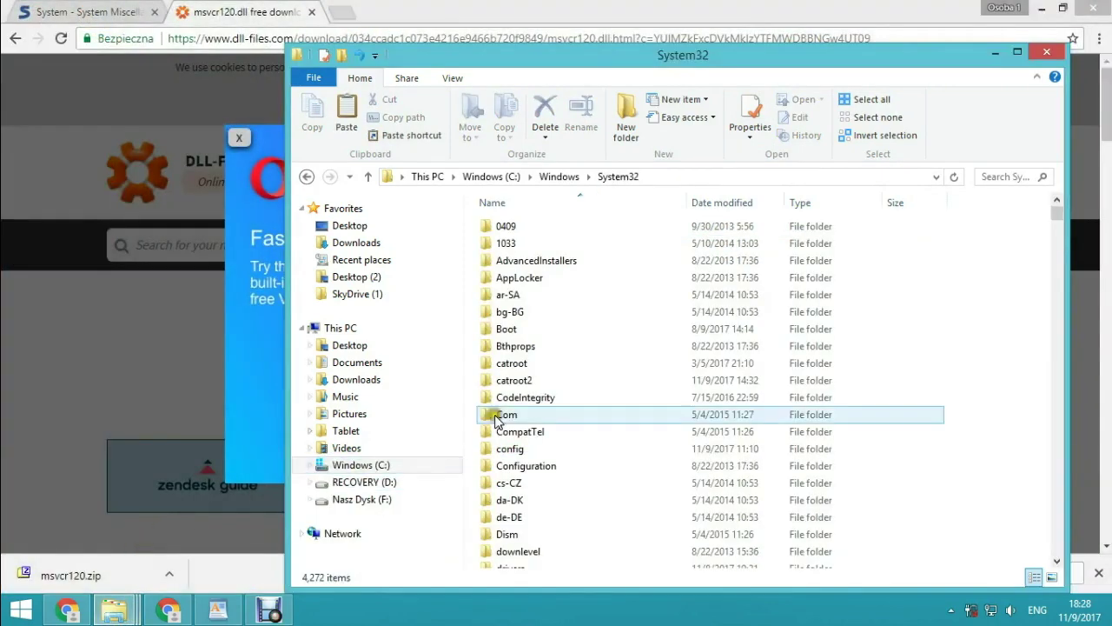
click(676, 181)
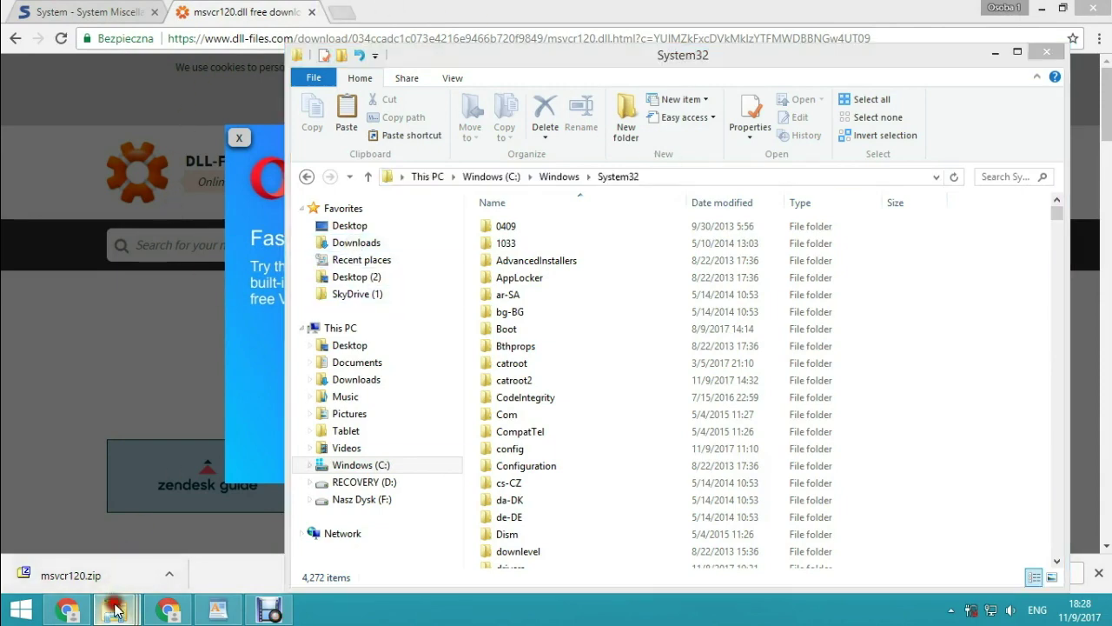
mouse_move(113, 609)
click(280, 491)
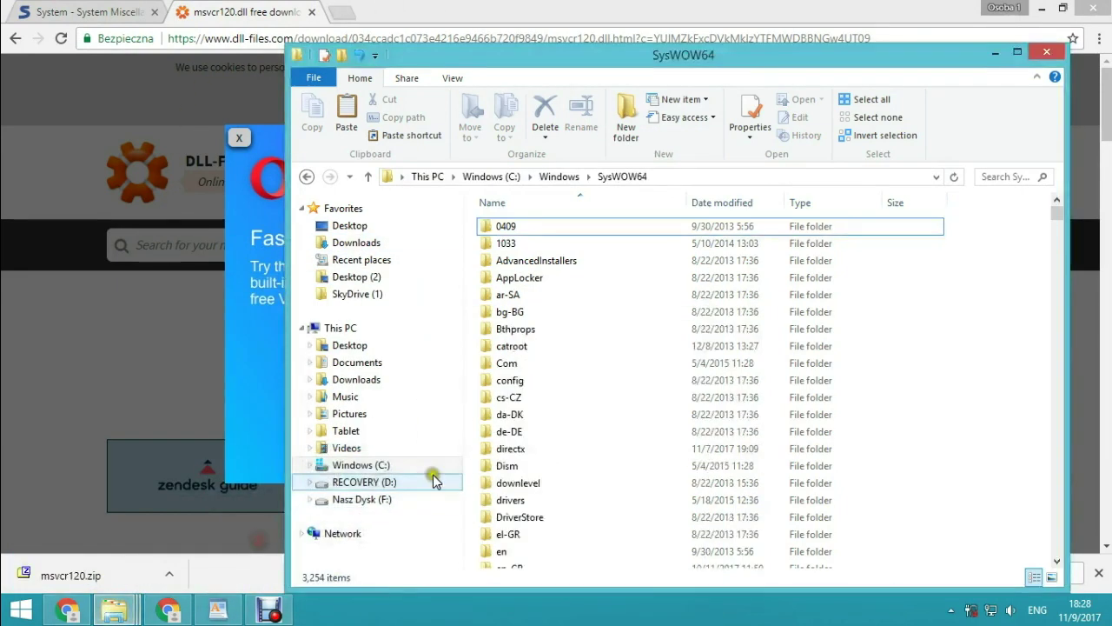
click(673, 177)
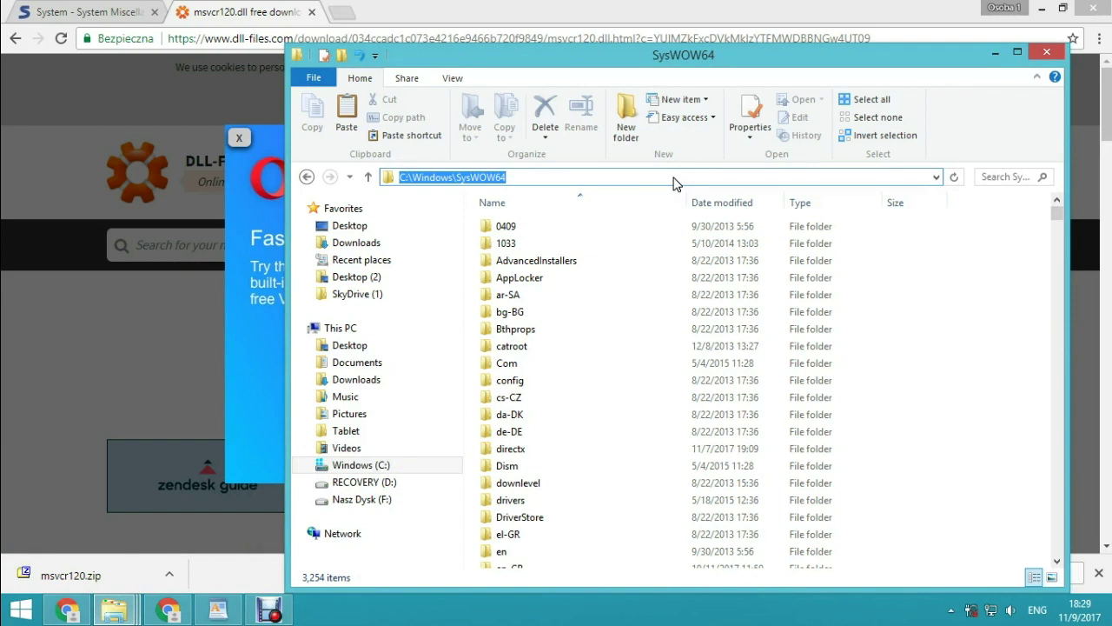
click(85, 11)
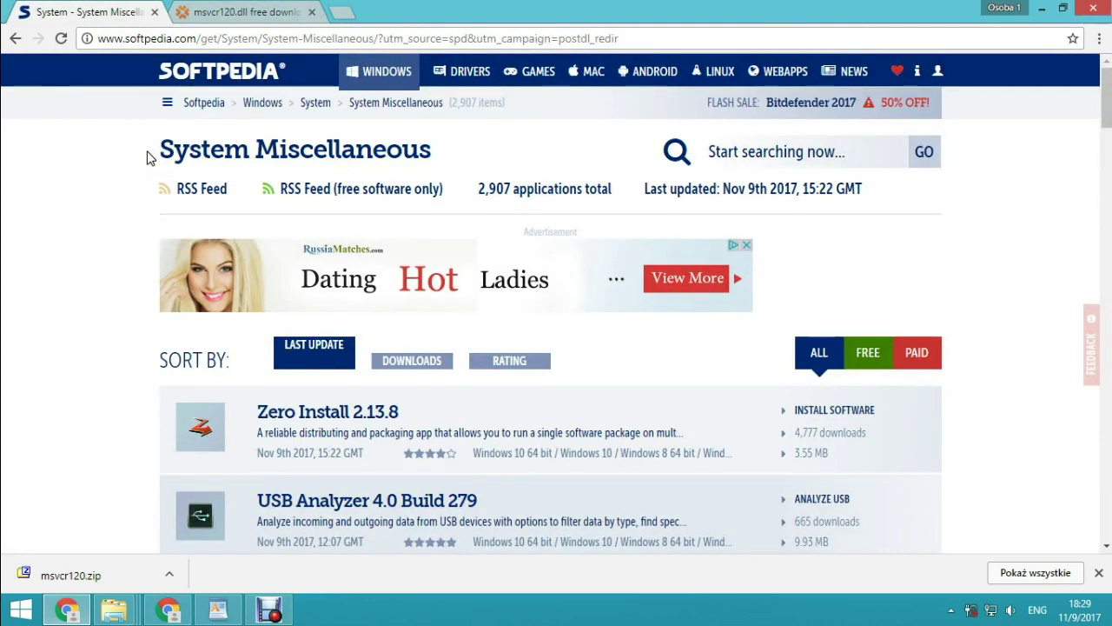